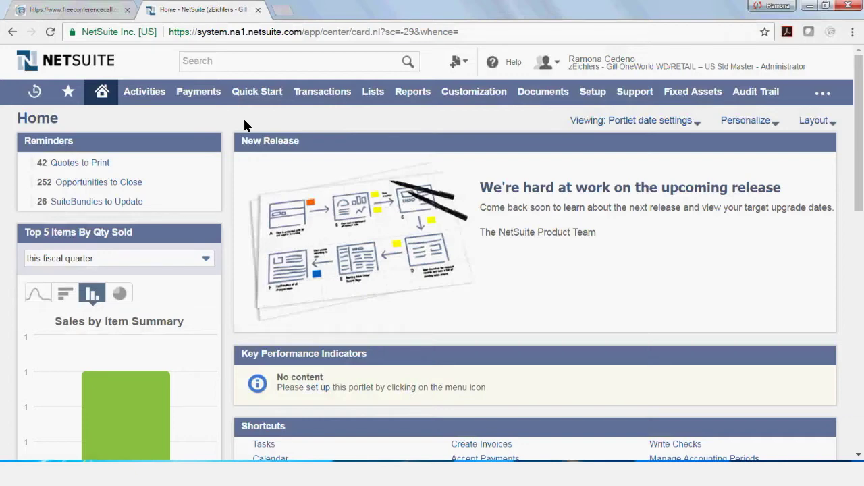
Start a new journal entry, numbered 433 and dated 2/7/2017, from the Transactions menu.
{"action": "mouse_move", "coordinate": [303, 94]}
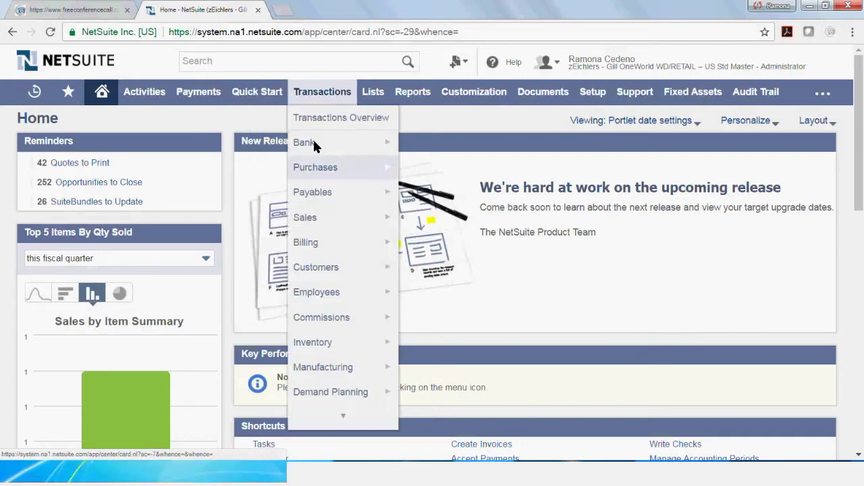
{"action": "mouse_move", "coordinate": [331, 369]}
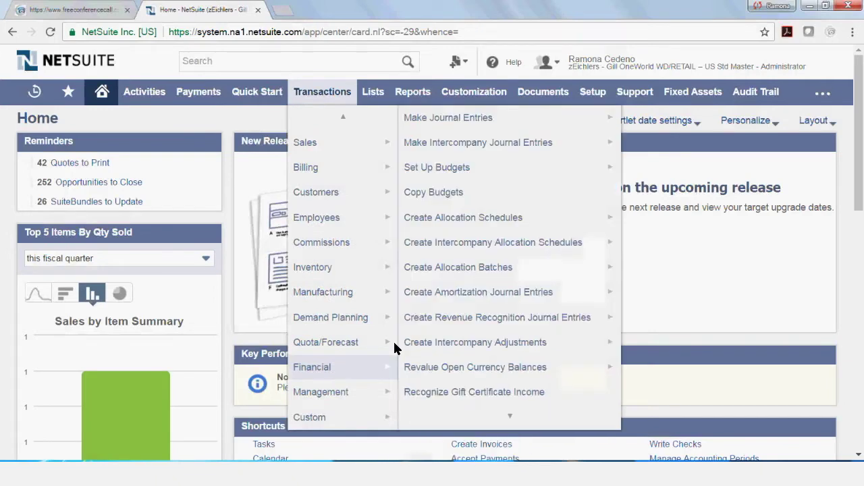
{"action": "left_click", "coordinate": [426, 114]}
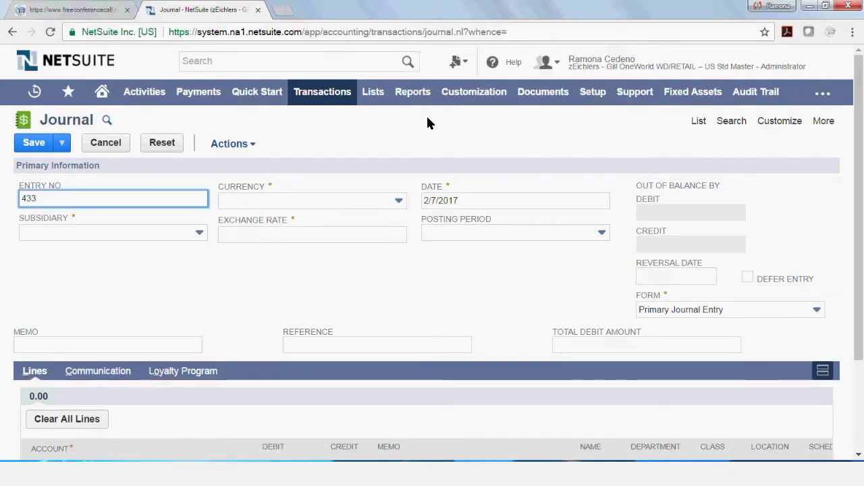
{"action": "mouse_move", "coordinate": [76, 98]}
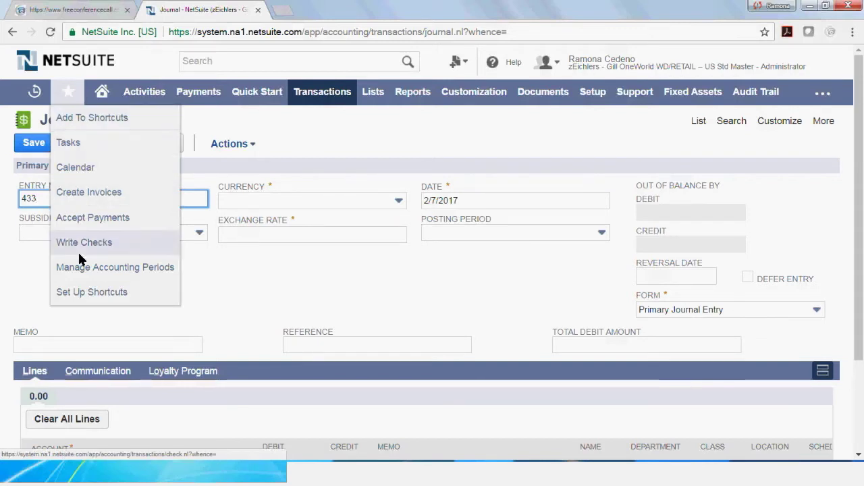
{"action": "left_click", "coordinate": [366, 139]}
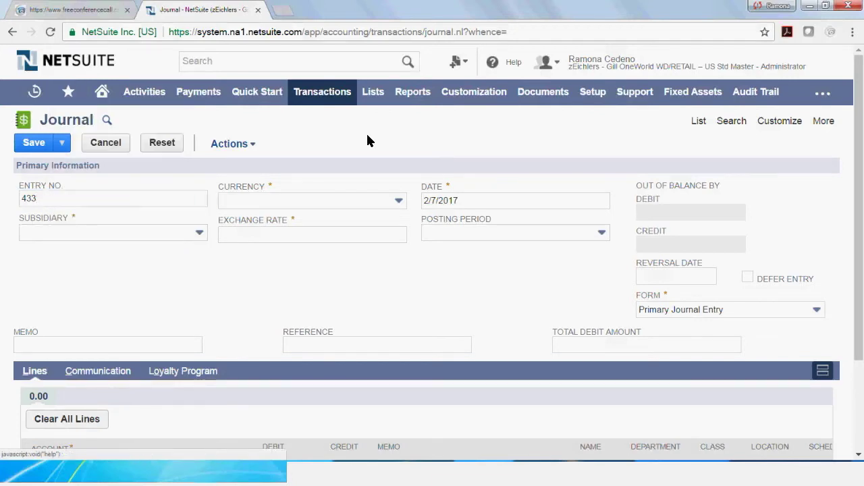
Switch journal entry 433 to the Standard Journal Entry form.
{"action": "left_click", "coordinate": [718, 315]}
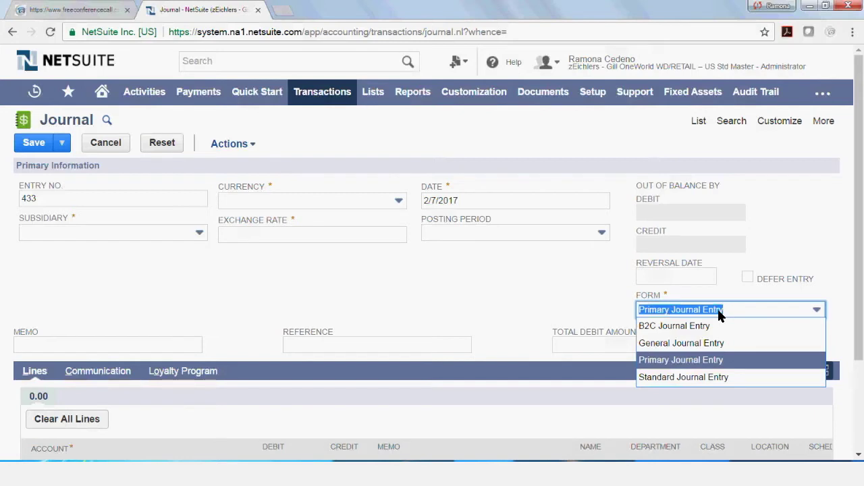
{"action": "left_click", "coordinate": [694, 384]}
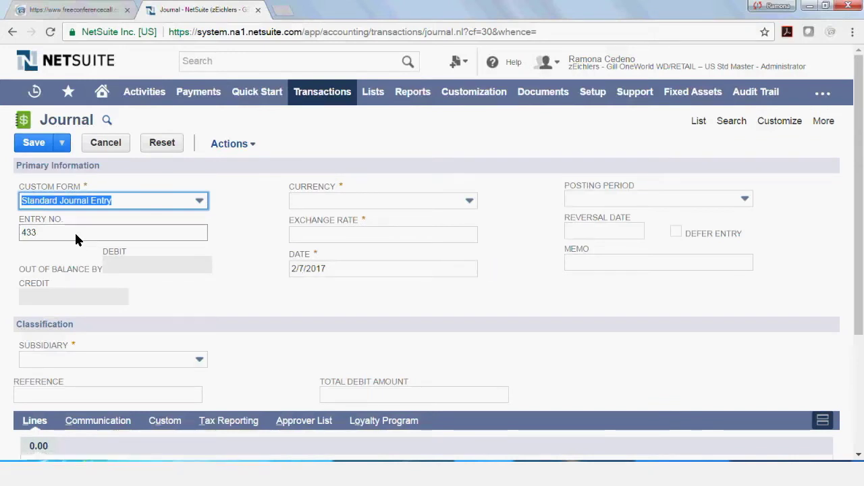
{"action": "left_click", "coordinate": [92, 359]}
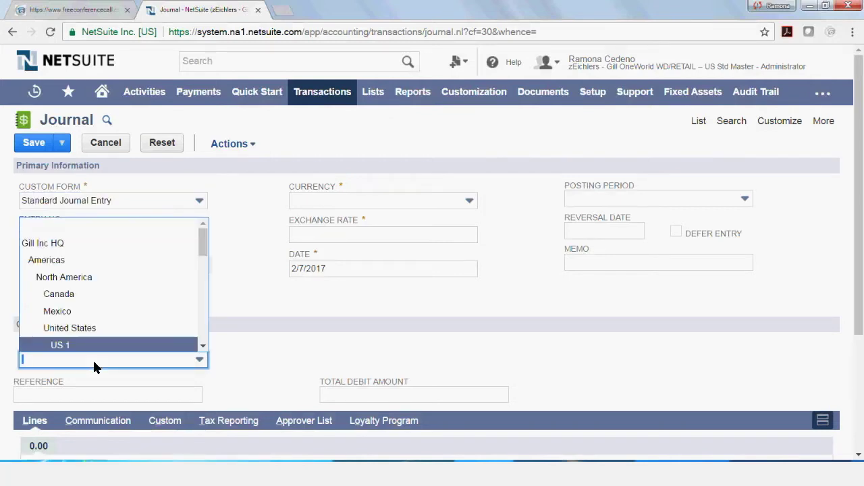
Set the subsidiary to Gill Inc HQ and keep USD currency at exchange rate 1.00.
{"action": "left_click", "coordinate": [47, 243]}
{"action": "scroll", "coordinate": [322, 248], "scroll_direction": "down", "scroll_amount": 3}
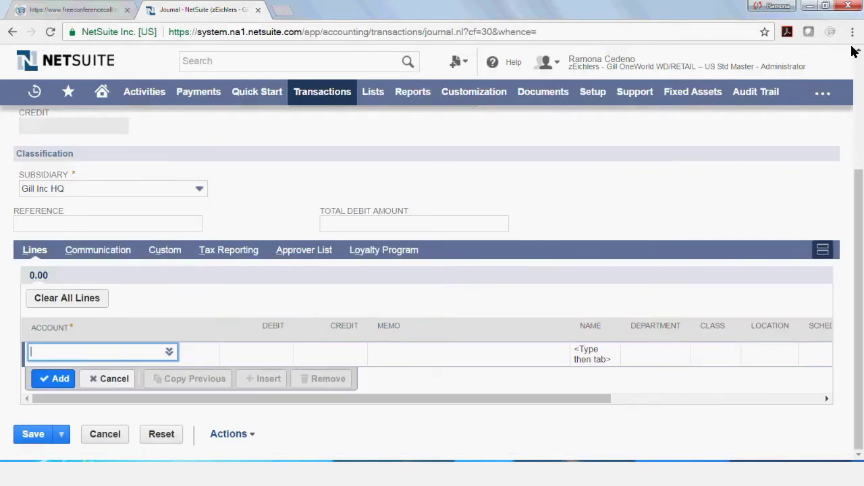
{"action": "scroll", "coordinate": [416, 137], "scroll_direction": "up", "scroll_amount": 2}
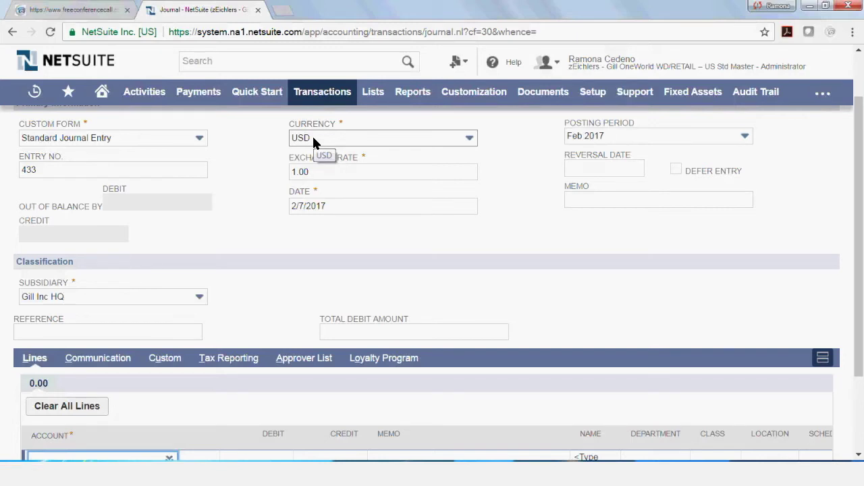
{"action": "left_click", "coordinate": [312, 140]}
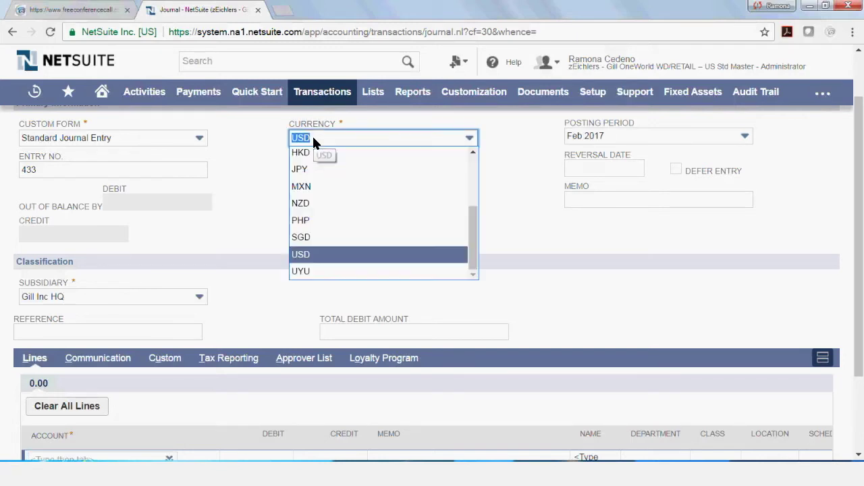
{"action": "left_click", "coordinate": [259, 157]}
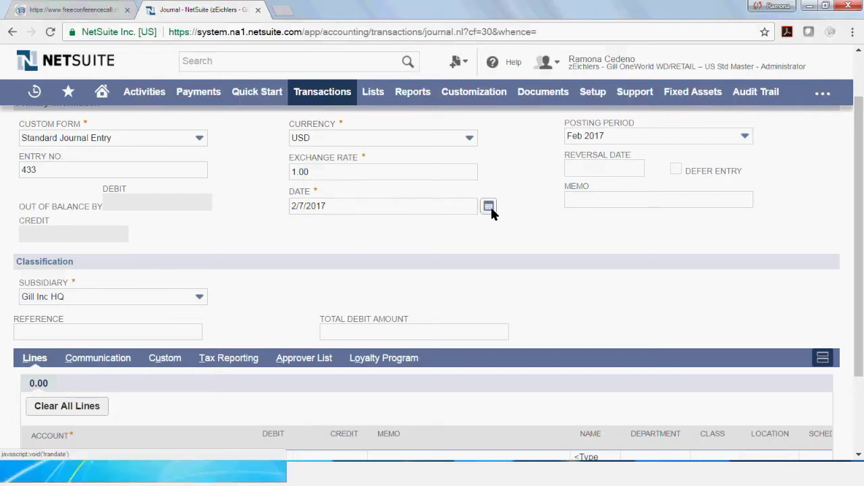
Change the entry date to January 31, 2017.
{"action": "left_click", "coordinate": [488, 206]}
{"action": "left_click", "coordinate": [381, 226]}
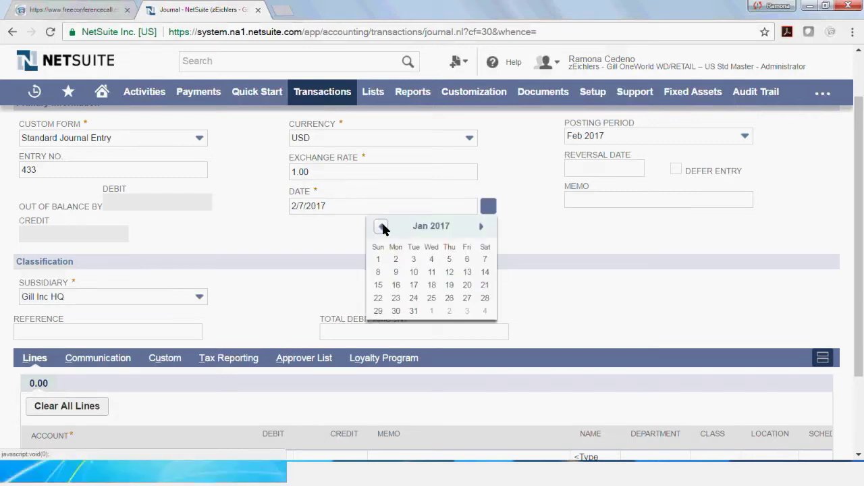
{"action": "left_click", "coordinate": [413, 310]}
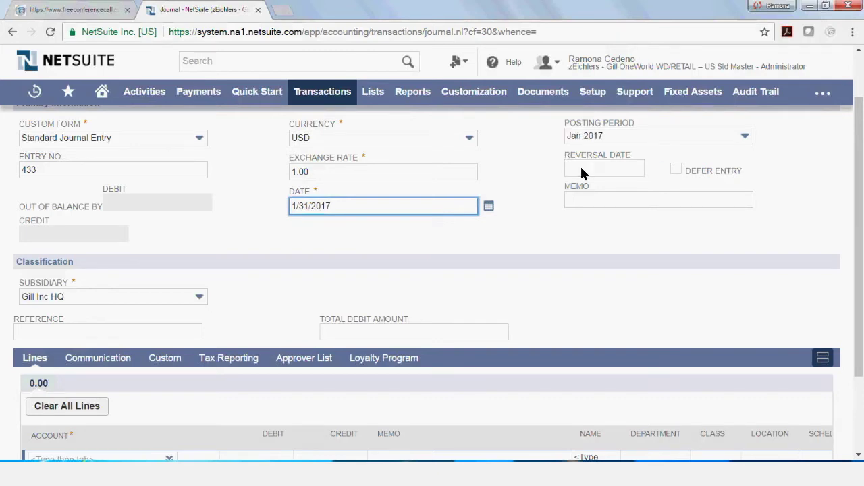
Enter the entry memo 'Jan 2017 legal fees'.
{"action": "left_click", "coordinate": [591, 202]}
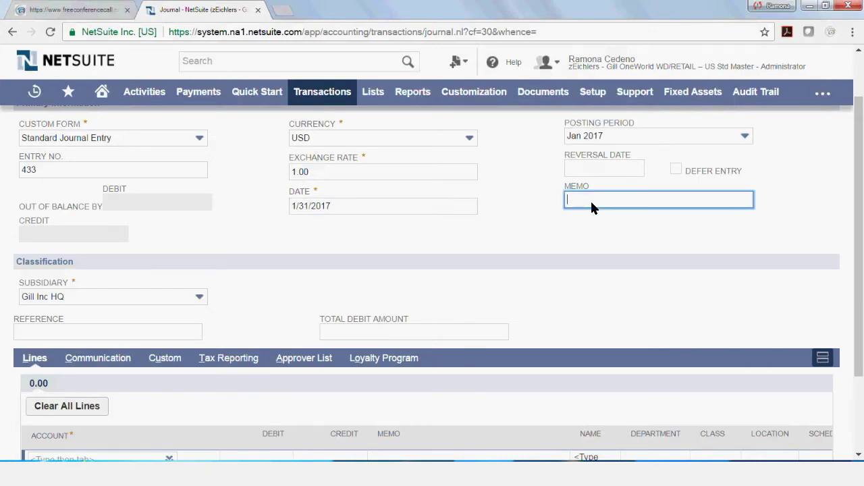
{"action": "type", "text": "Jan 2017 legal fees"}
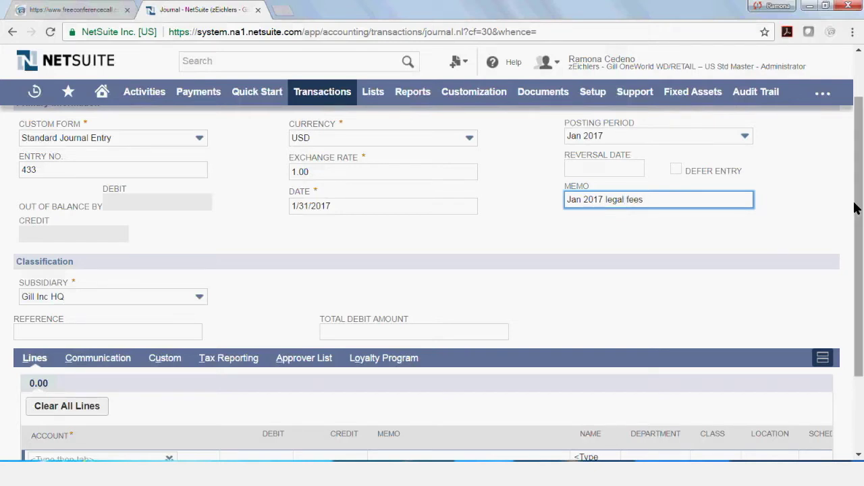
{"action": "scroll", "coordinate": [854, 207], "scroll_direction": "down", "scroll_amount": 1}
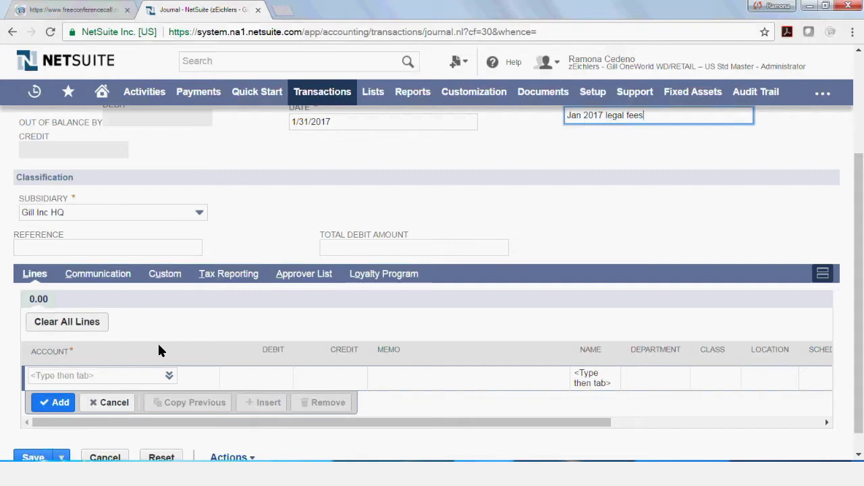
Add a 3,000.00 debit line to 6080 Professional Fees : Legal, memo 'legal fees for ABC - Jan 2017'.
{"action": "left_click", "coordinate": [42, 371]}
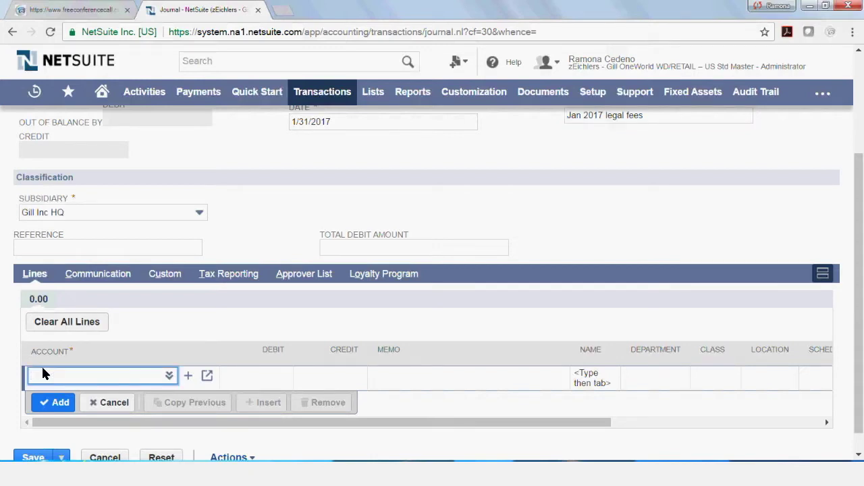
{"action": "type", "text": "6080"}
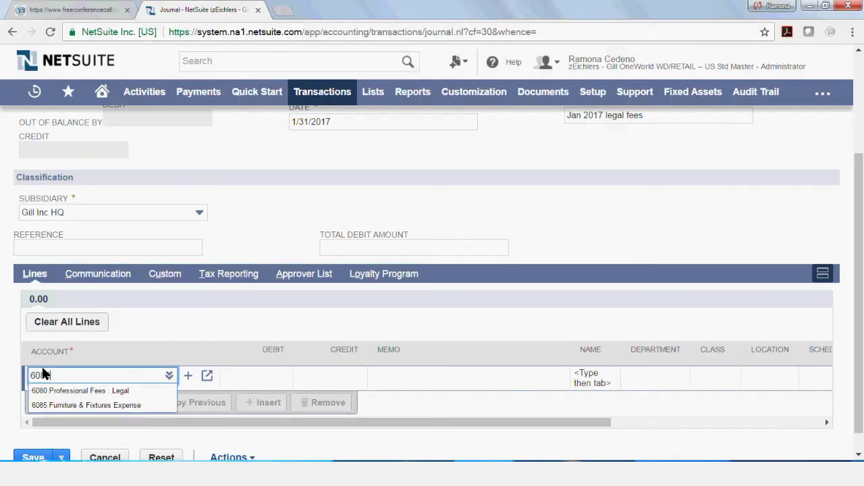
{"action": "left_click", "coordinate": [89, 391]}
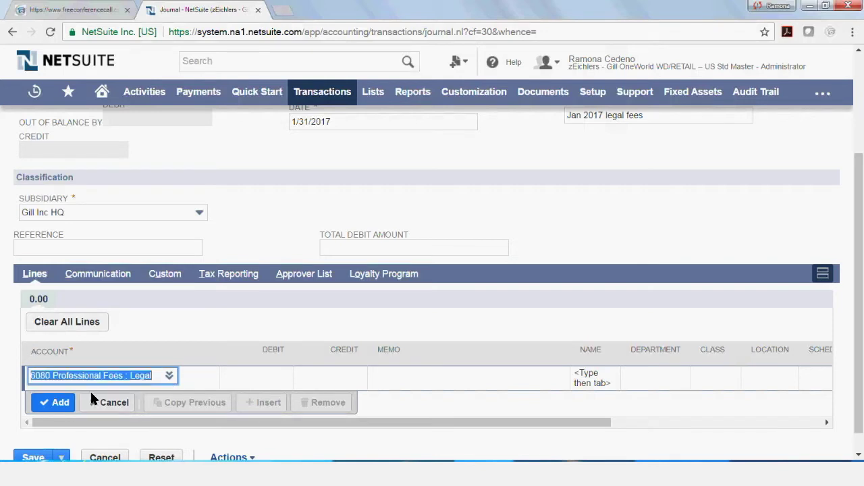
{"action": "left_click", "coordinate": [211, 387]}
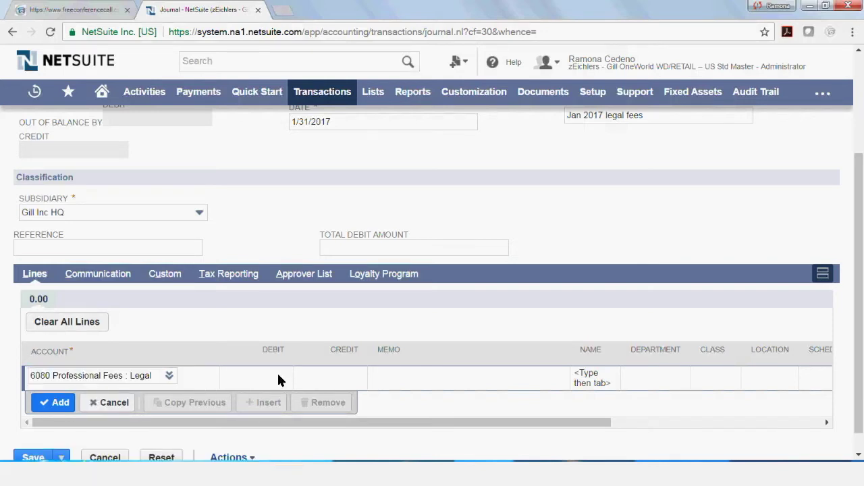
{"action": "left_click", "coordinate": [278, 380]}
{"action": "type", "text": "3"}
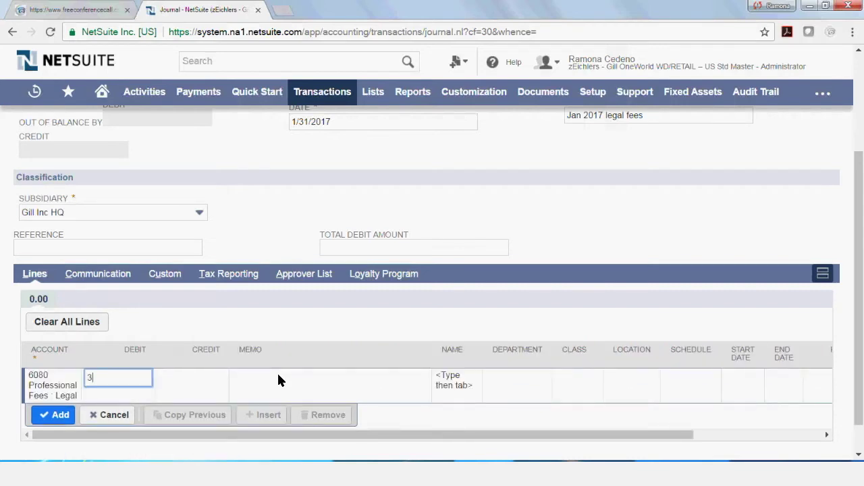
{"action": "type", "text": ",000"}
{"action": "key", "text": "Tab"}
{"action": "key", "text": "Tab"}
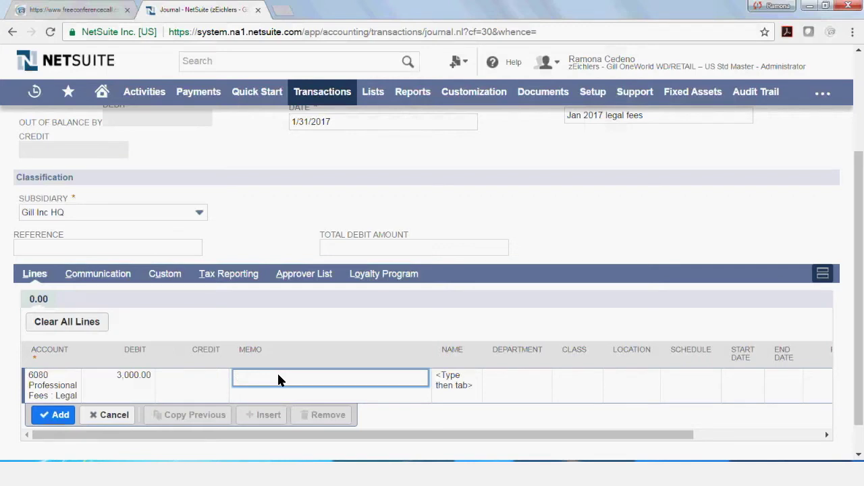
{"action": "type", "text": "legal fees for ABC - Jan 2017"}
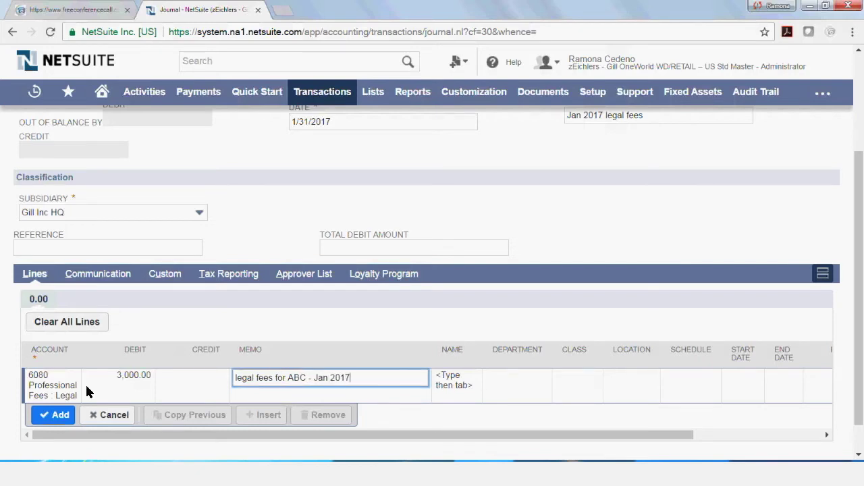
{"action": "left_click", "coordinate": [49, 411]}
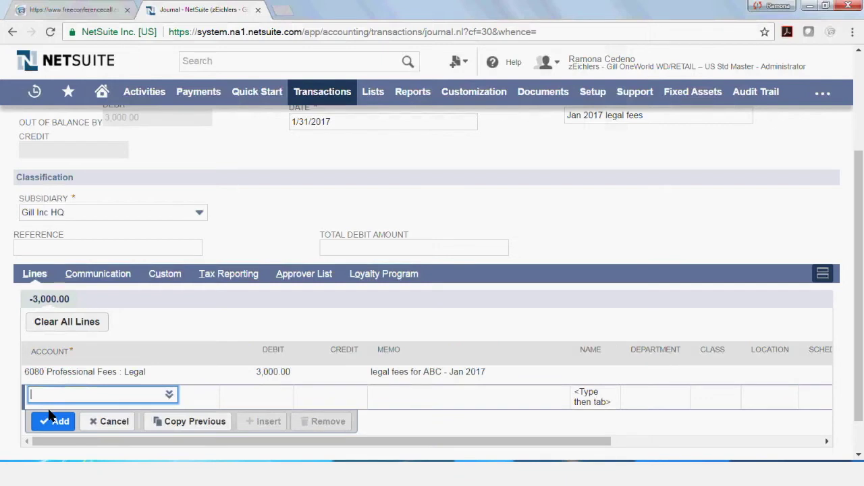
Add a 2,000.00 debit line to account 6080, memo 'legal fees for XYZ - Jan 2017'.
{"action": "type", "text": "69"}
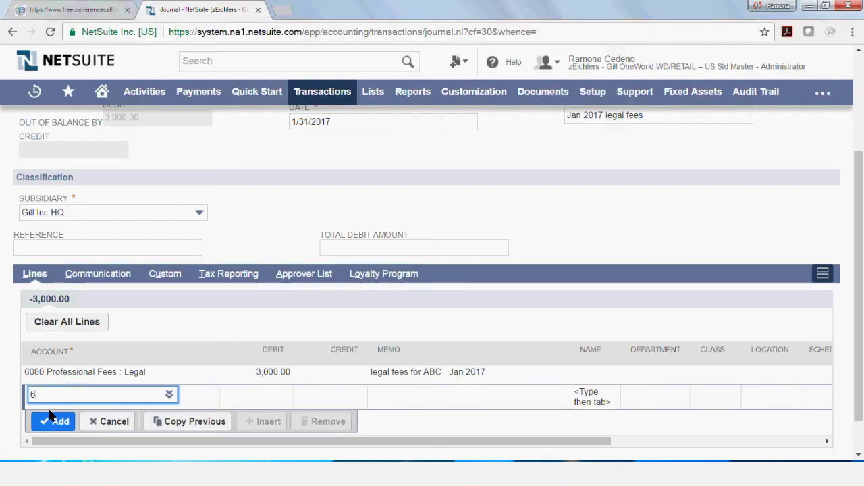
{"action": "type", "text": "080 Professional Fees : Legal"}
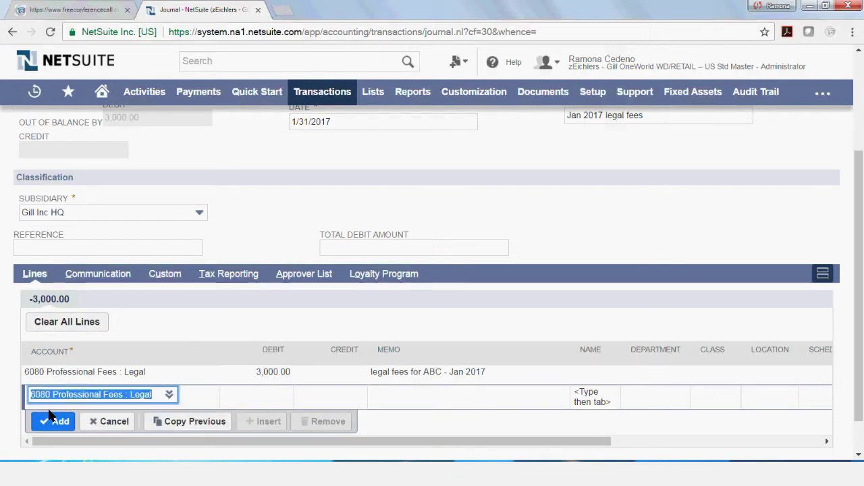
{"action": "left_click", "coordinate": [264, 394]}
{"action": "type", "text": "2"}
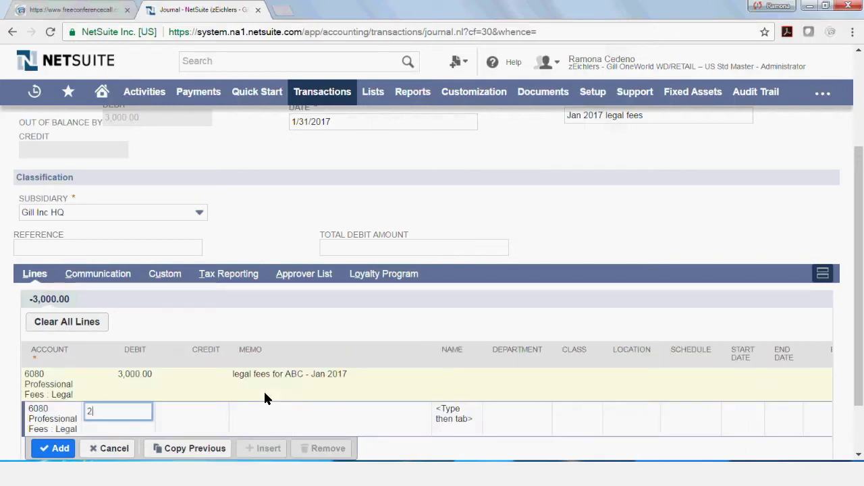
{"action": "type", "text": ",000"}
{"action": "key", "text": "Tab"}
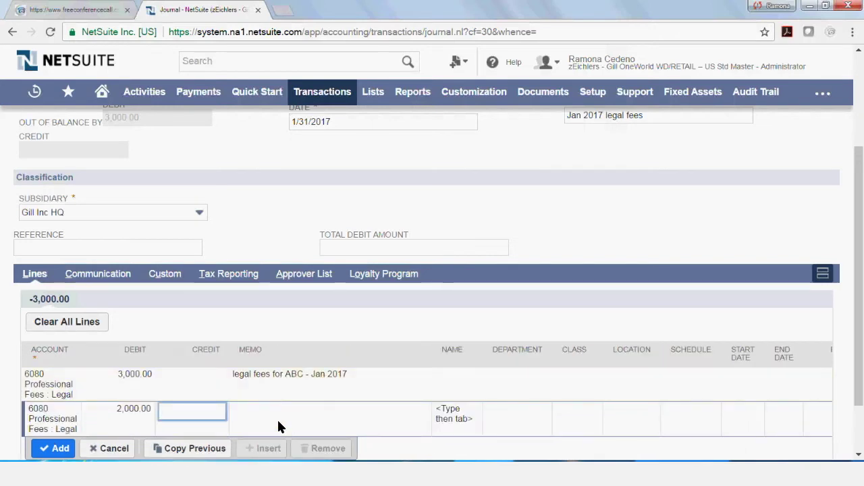
{"action": "key", "text": "Tab"}
{"action": "type", "text": "legal fe"}
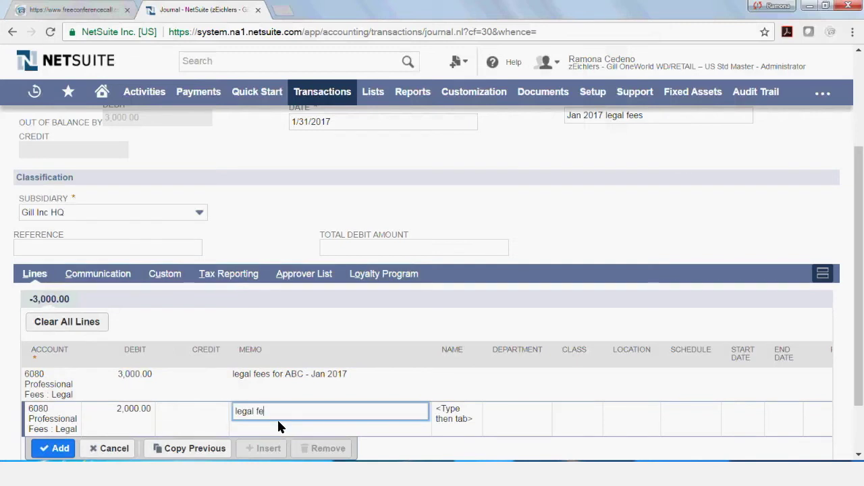
{"action": "type", "text": "es for XYZ -"}
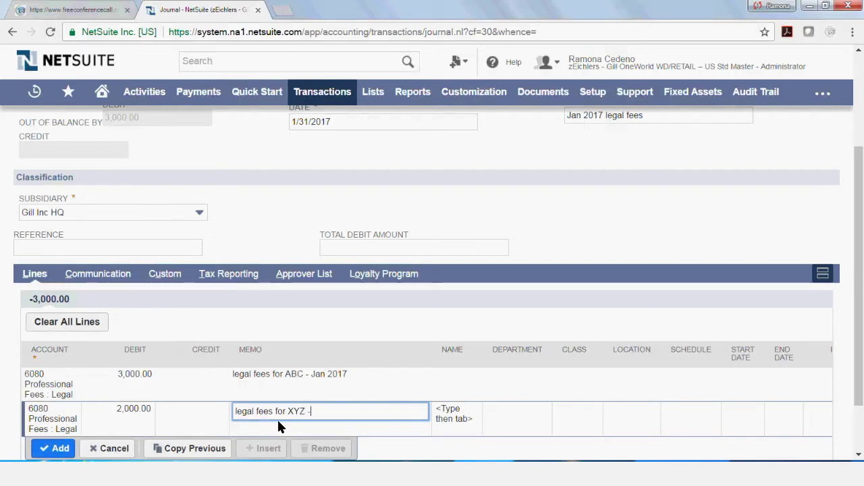
{"action": "type", "text": " Jan 20"}
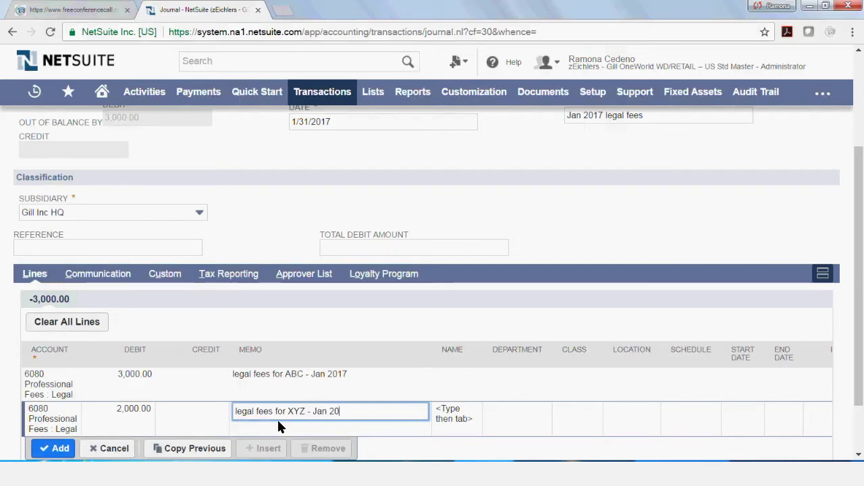
{"action": "type", "text": "17"}
{"action": "left_click", "coordinate": [42, 451]}
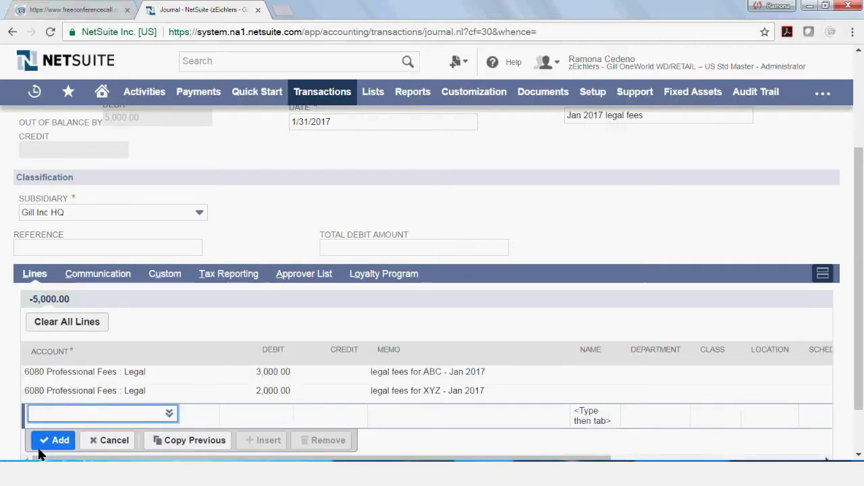
Fill a third line crediting 2005 Accrued Expenses 5,000.00 with memo 'legal fees for Jan 2017'.
{"action": "type", "text": "a"}
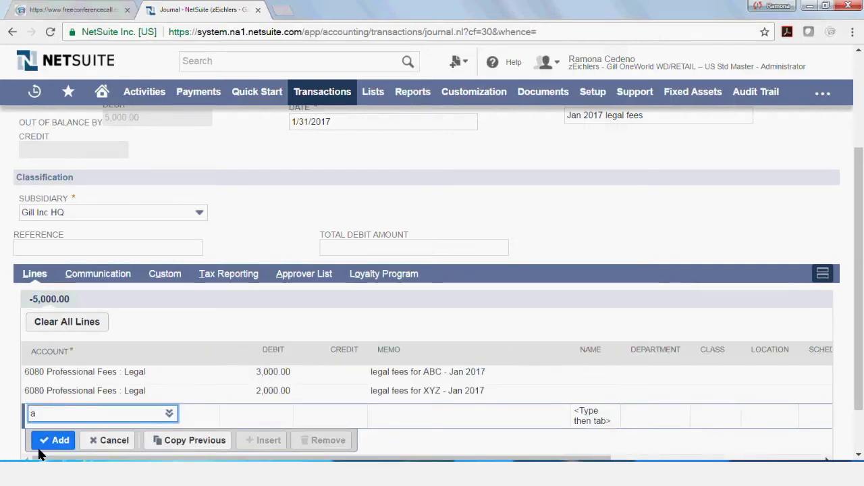
{"action": "key", "text": "BackSpace"}
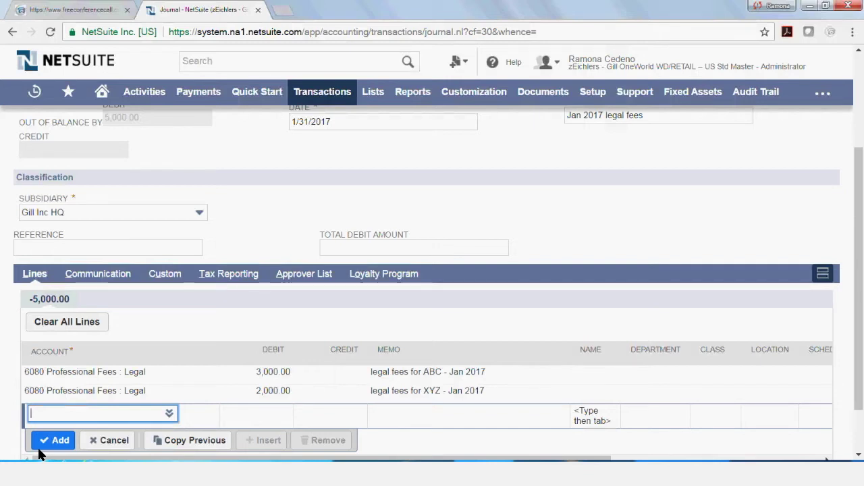
{"action": "type", "text": "acrrue"}
{"action": "key", "text": "BackSpace"}
{"action": "key", "text": "BackSpace"}
{"action": "key", "text": "BackSpace"}
{"action": "key", "text": "BackSpace"}
{"action": "type", "text": "cru"}
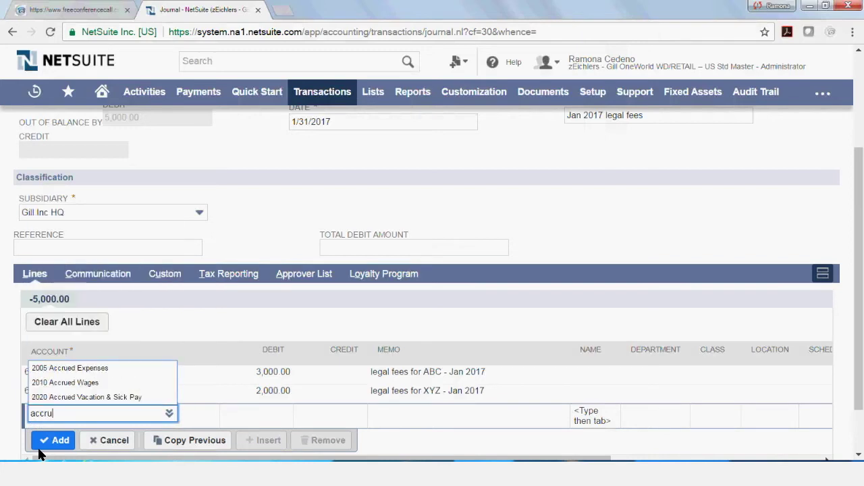
{"action": "type", "text": "ed"}
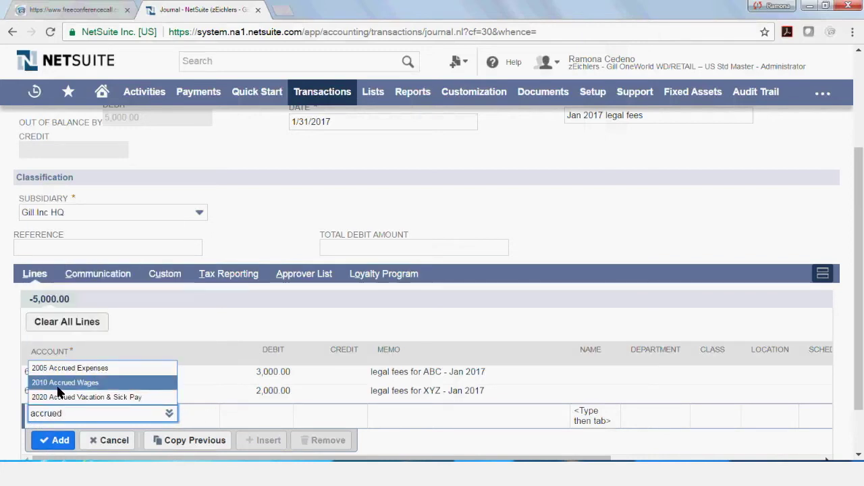
{"action": "left_click", "coordinate": [61, 368]}
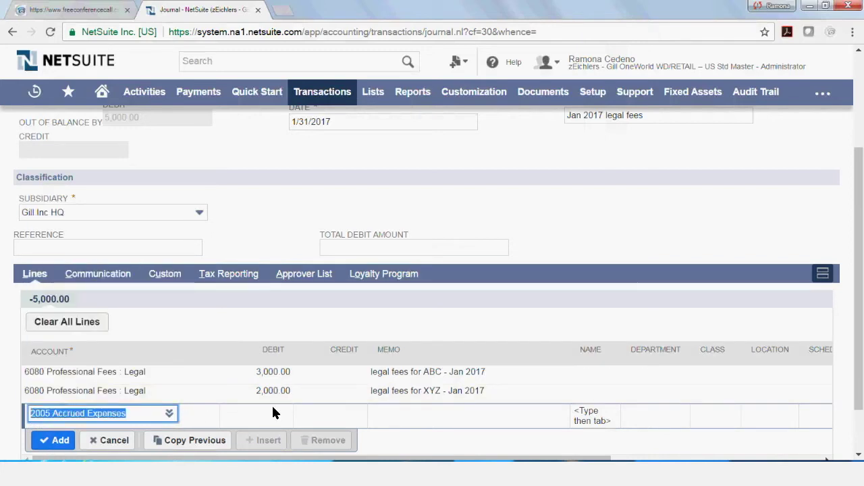
{"action": "key", "text": "Tab"}
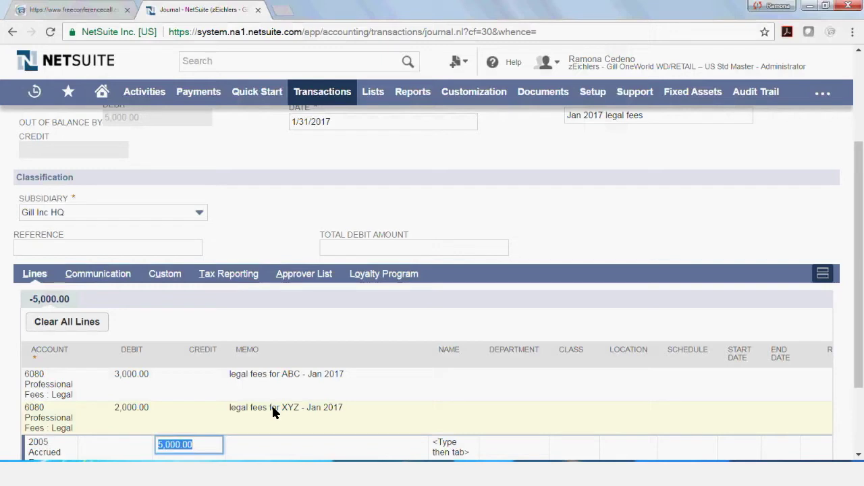
{"action": "key", "text": "Tab"}
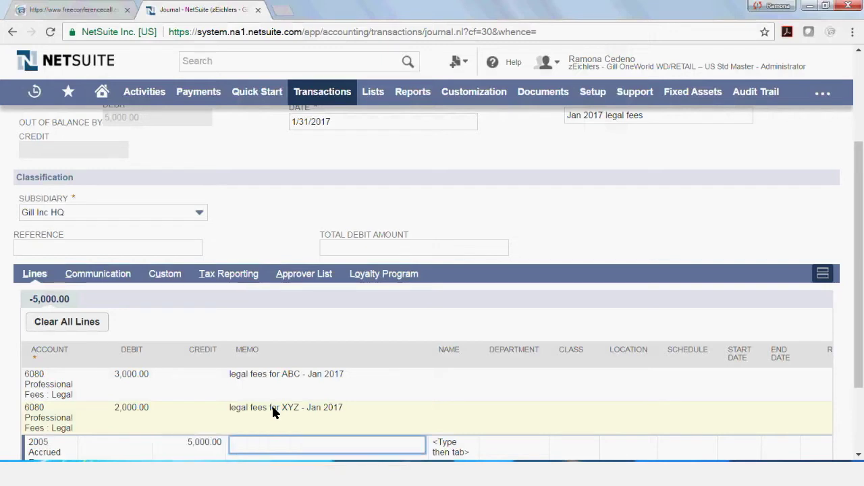
{"action": "type", "text": "legal"}
{"action": "type", "text": " fees"}
{"action": "type", "text": " for l"}
{"action": "type", "text": "an 2"}
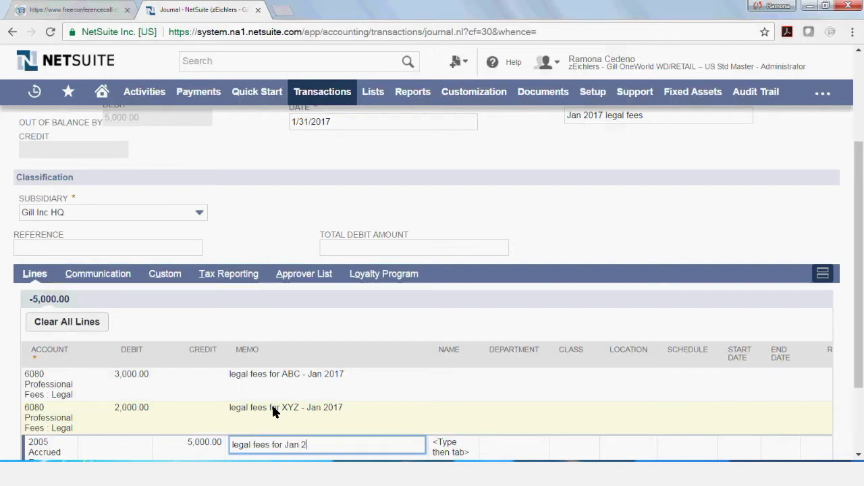
{"action": "type", "text": "017"}
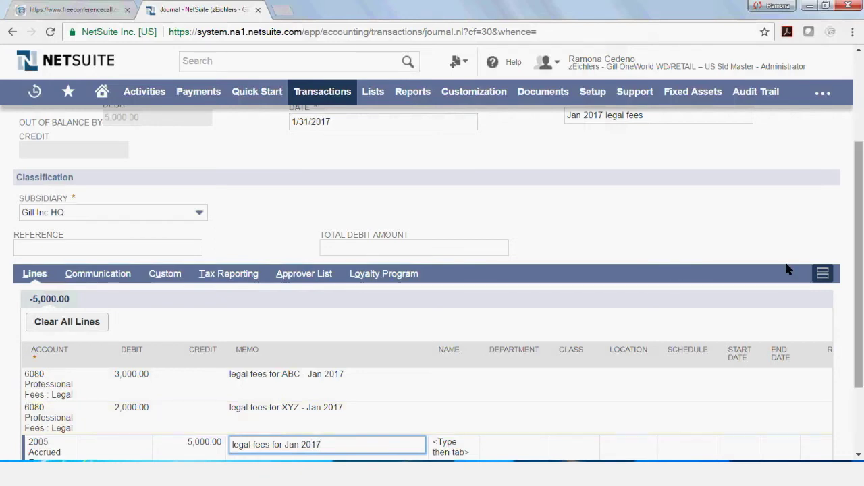
{"action": "left_click_drag", "start_coordinate": [862, 243], "coordinate": [862, 290]}
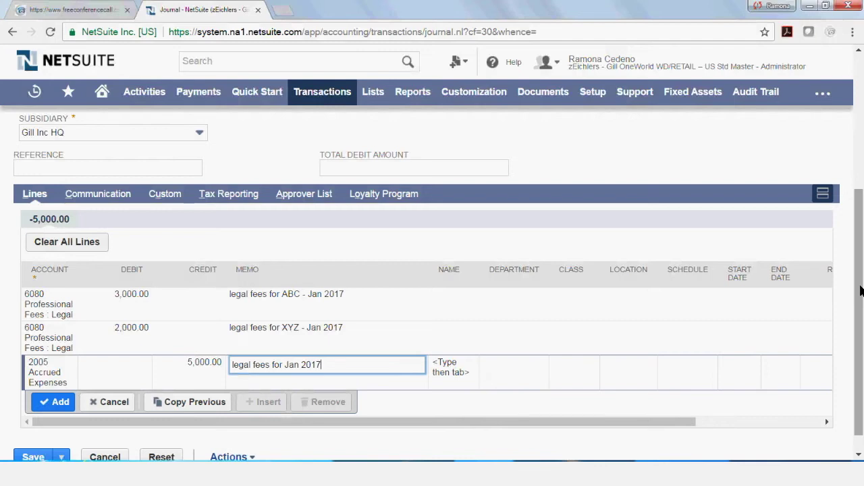
{"action": "left_click_drag", "start_coordinate": [860, 290], "coordinate": [856, 162]}
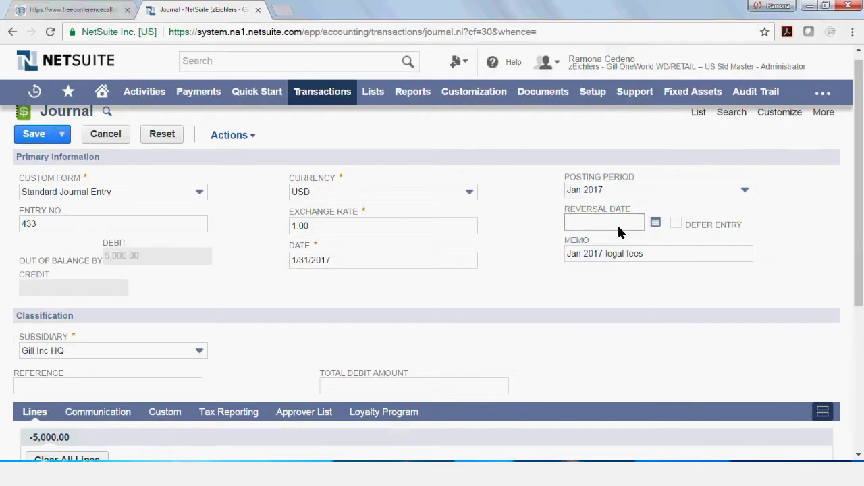
Pick February 1, 2017 as the reversal date from the date picker.
{"action": "left_click", "coordinate": [654, 224]}
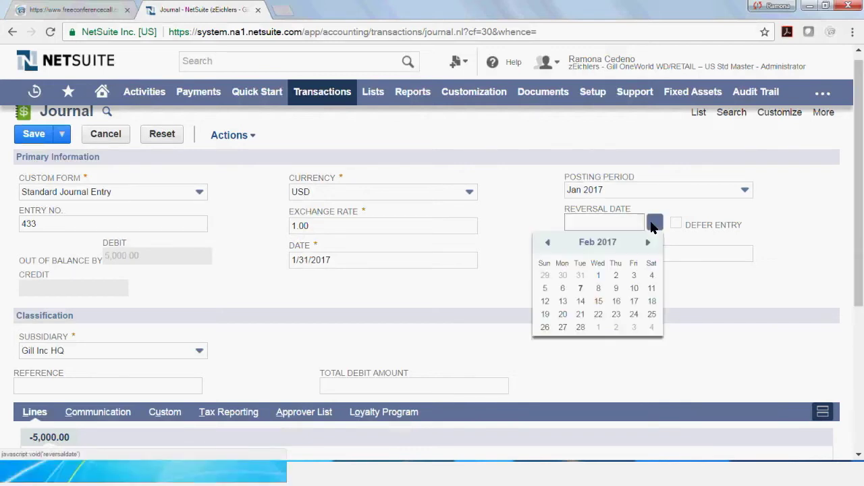
{"action": "left_click", "coordinate": [597, 274]}
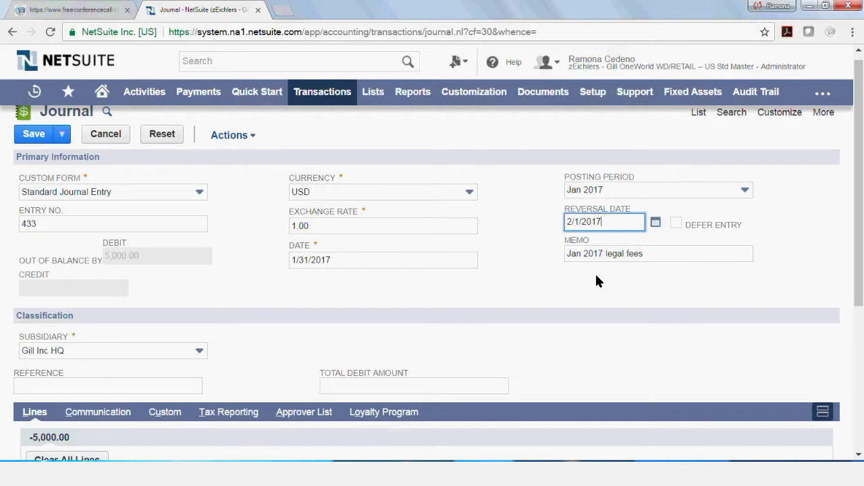
{"action": "scroll", "coordinate": [861, 181], "scroll_direction": "up", "scroll_amount": 1}
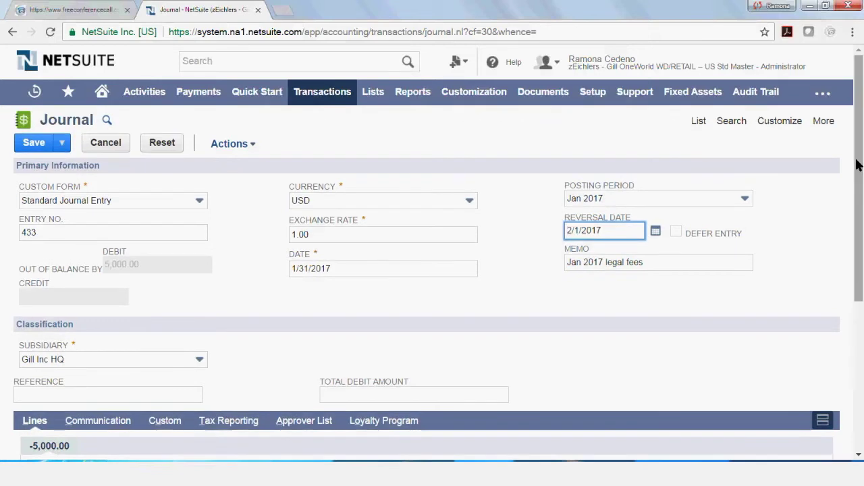
{"action": "mouse_move", "coordinate": [235, 146]}
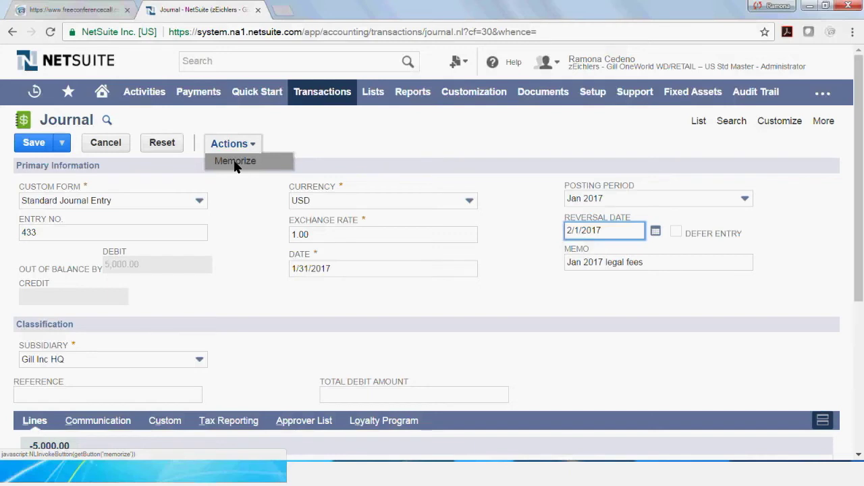
Try memorizing the journal and dismiss the memorization-not-supported alert.
{"action": "left_click", "coordinate": [235, 162]}
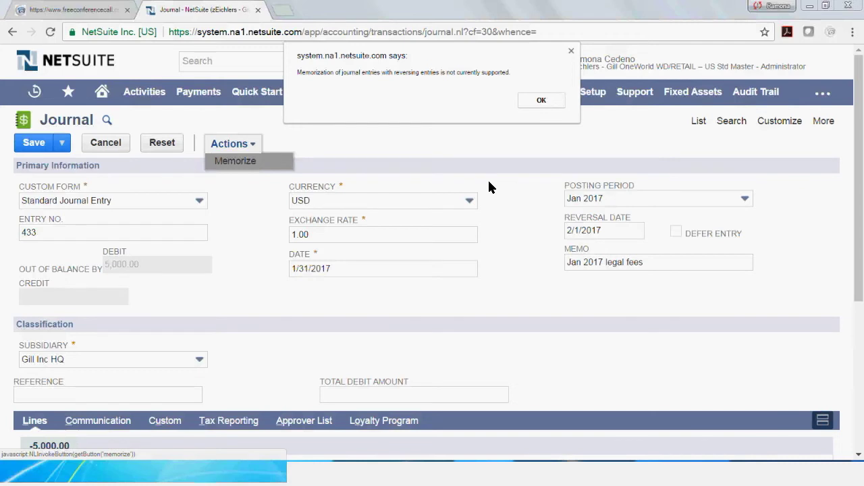
{"action": "left_click", "coordinate": [541, 99]}
{"action": "scroll", "coordinate": [640, 167], "scroll_direction": "down", "scroll_amount": 4}
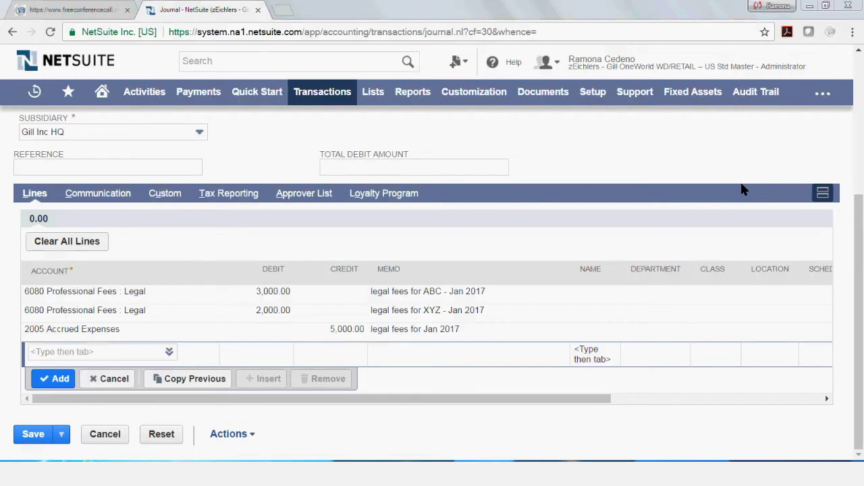
{"action": "left_click", "coordinate": [859, 52]}
{"action": "left_click", "coordinate": [858, 52]}
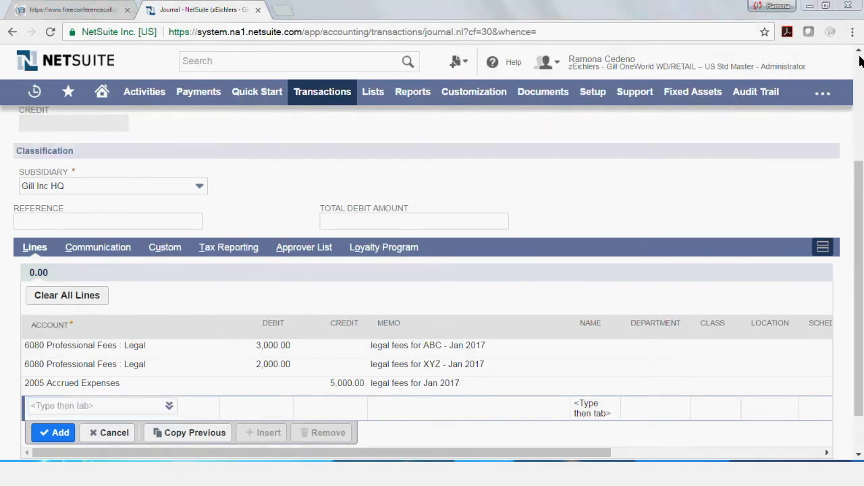
{"action": "scroll", "coordinate": [582, 198], "scroll_direction": "up", "scroll_amount": 3}
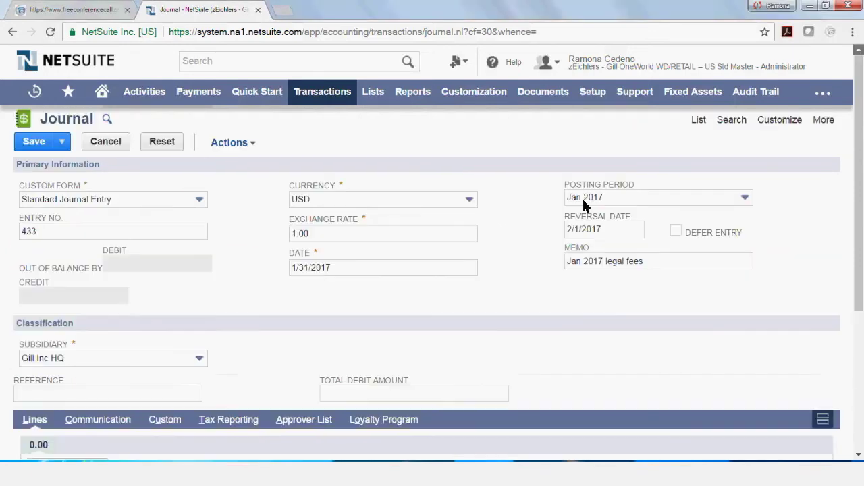
Delete the 2/1/2017 reversal date and memorize the journal as 'Journal Entry'.
{"action": "left_click", "coordinate": [599, 230]}
{"action": "left_click_drag", "start_coordinate": [600, 230], "coordinate": [549, 235]}
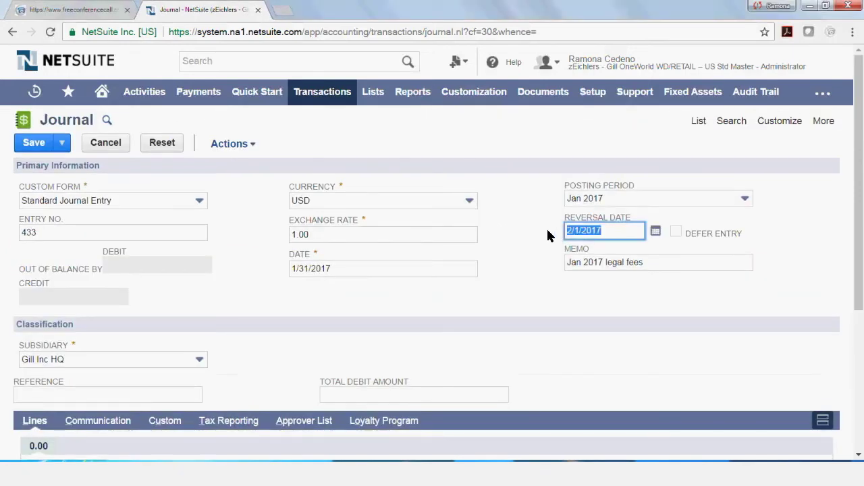
{"action": "key", "text": "BackSpace"}
{"action": "mouse_move", "coordinate": [236, 144]}
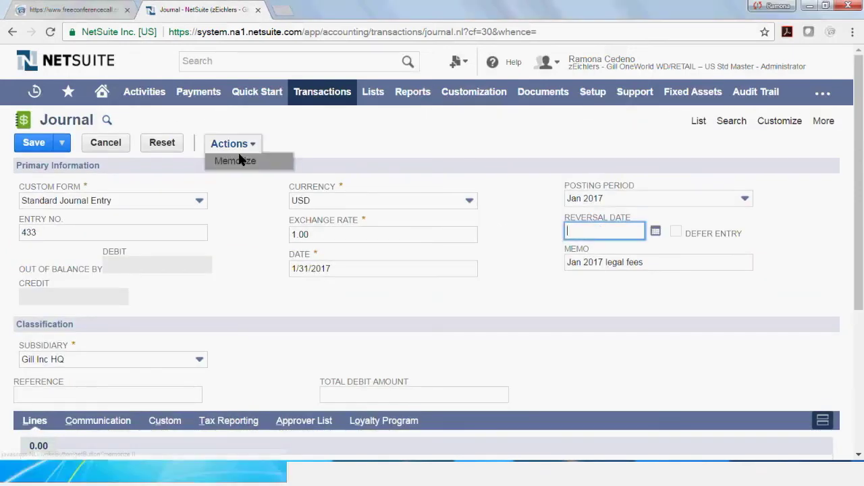
{"action": "left_click", "coordinate": [247, 160]}
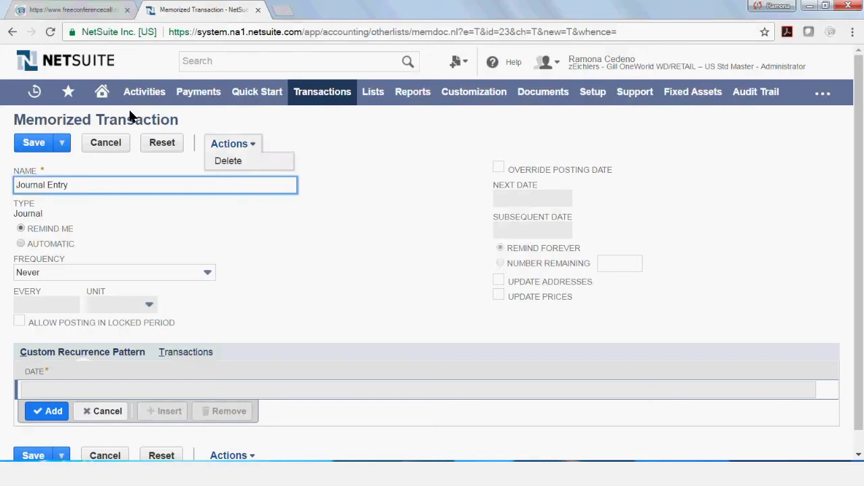
Navigate back from the unsaved Memorized Transaction form toward the journal entry.
{"action": "left_click", "coordinate": [13, 33]}
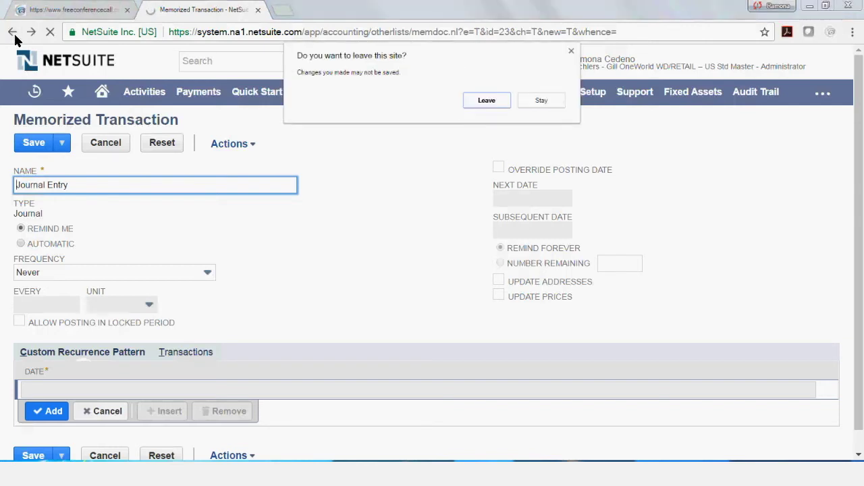
Leave the memorize page and save journal entry 433, confirming the form resubmission.
{"action": "left_click", "coordinate": [485, 100]}
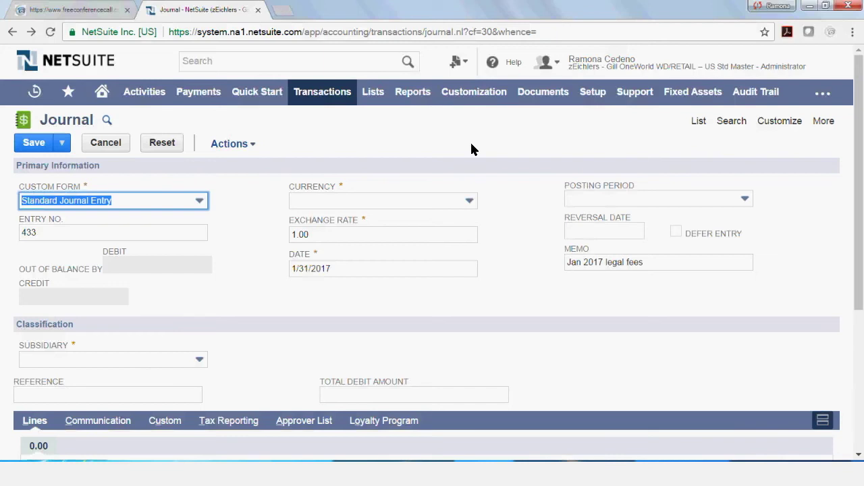
{"action": "left_click", "coordinate": [31, 148]}
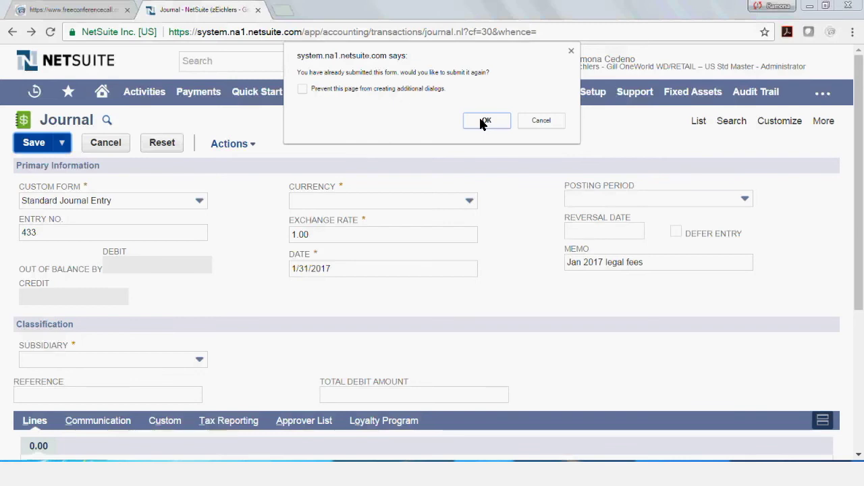
{"action": "left_click", "coordinate": [480, 118]}
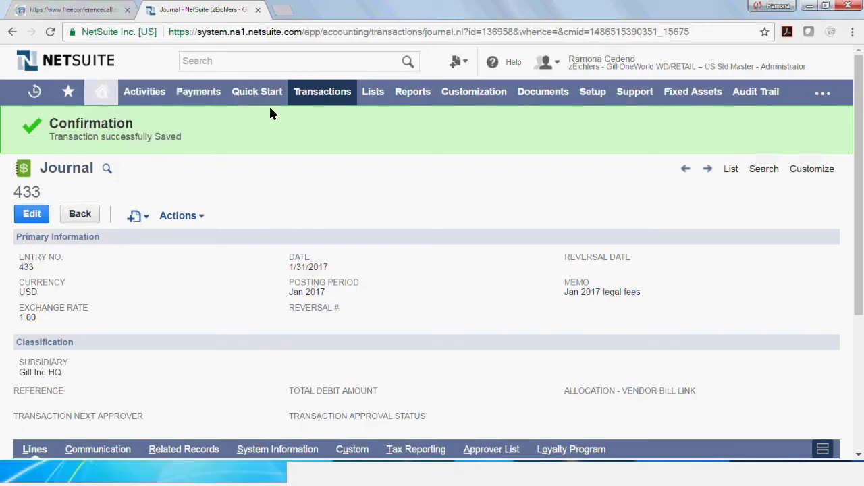
Search '433' from the home dashboard and open Journal 433 to review its debit and credit lines.
{"action": "left_click", "coordinate": [102, 91]}
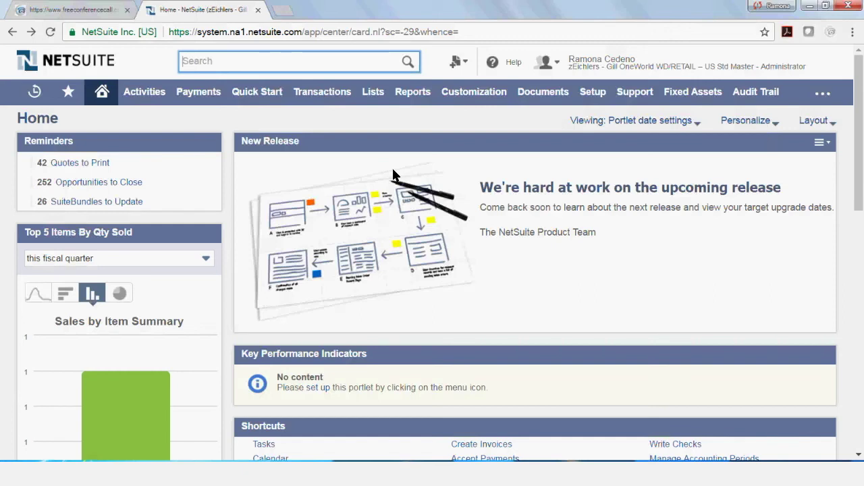
{"action": "type", "text": "433"}
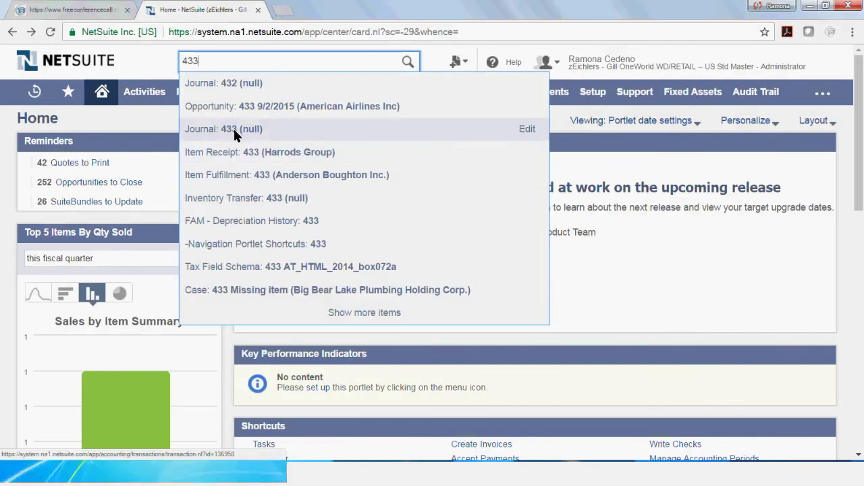
{"action": "left_click", "coordinate": [221, 128]}
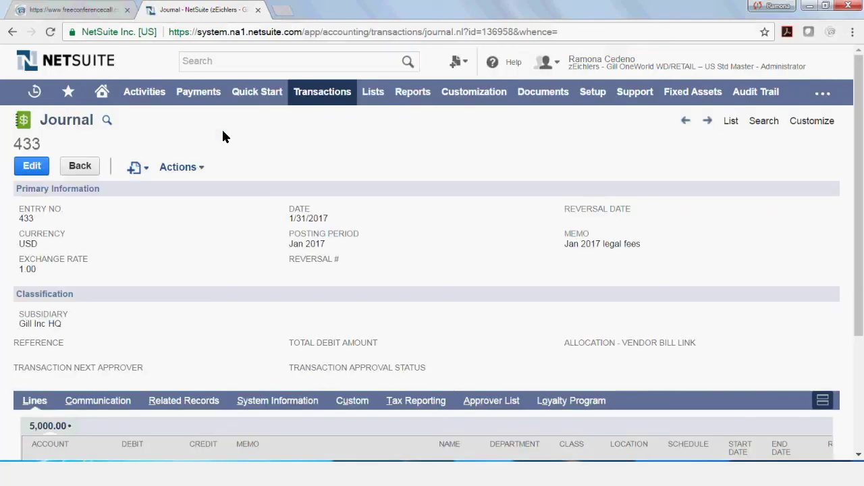
{"action": "scroll", "coordinate": [225, 136], "scroll_direction": "down", "scroll_amount": 2}
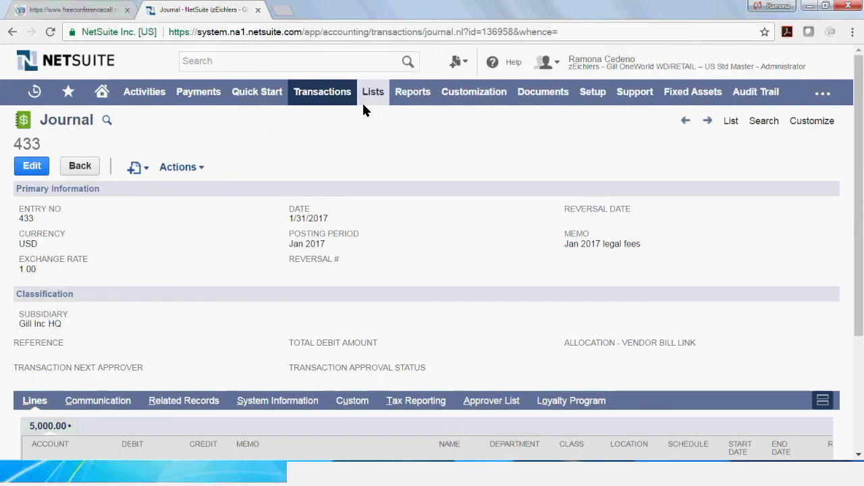
Open the Income Statement from the Financial reports menu.
{"action": "mouse_move", "coordinate": [399, 101]}
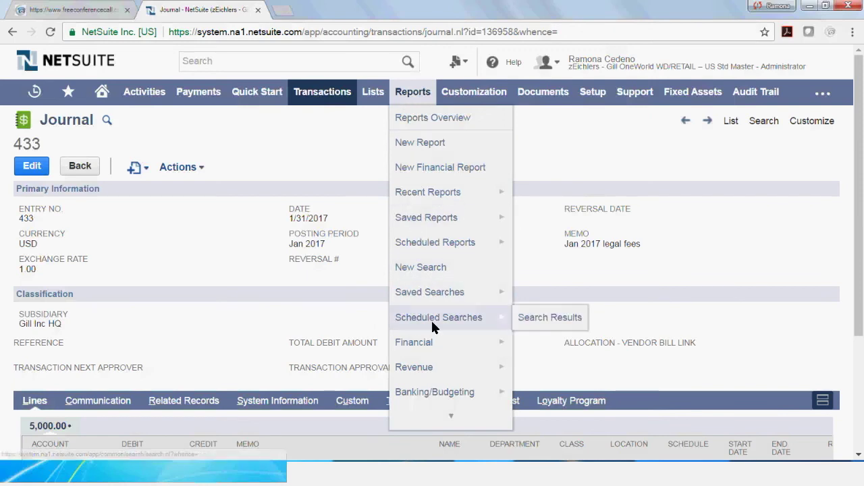
{"action": "mouse_move", "coordinate": [432, 343]}
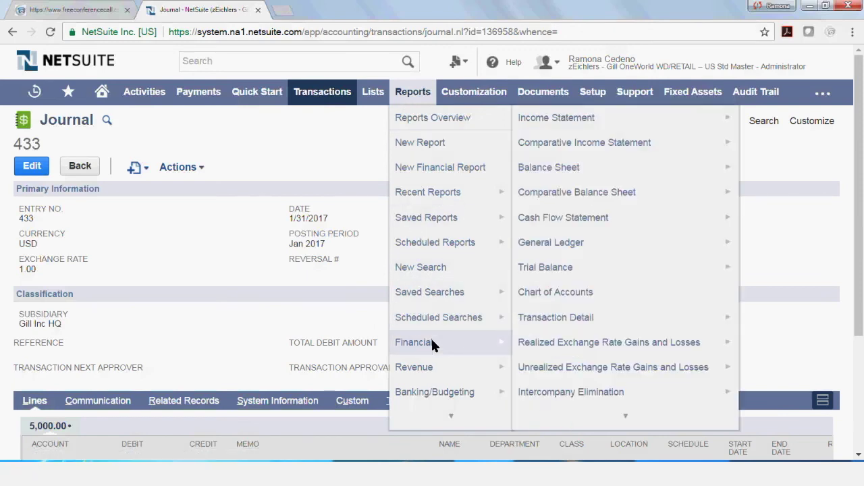
{"action": "left_click", "coordinate": [540, 123]}
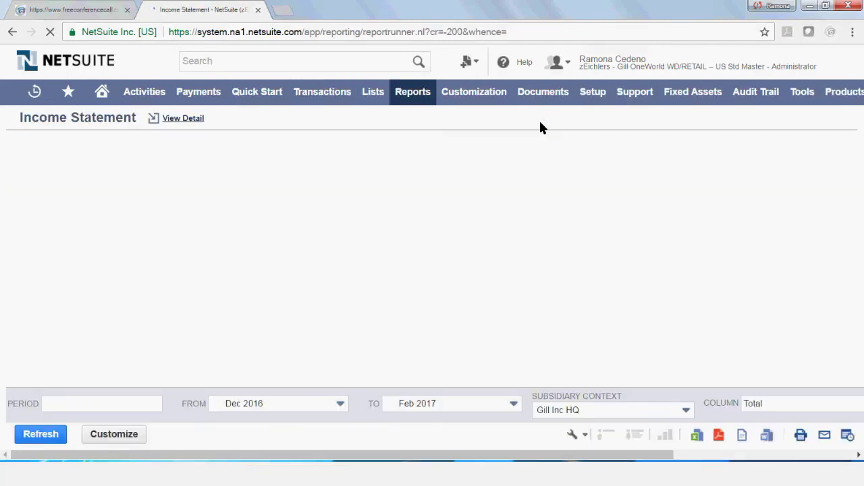
Set the report's From and To periods to Jan 2017 and refresh it.
{"action": "left_click", "coordinate": [392, 412]}
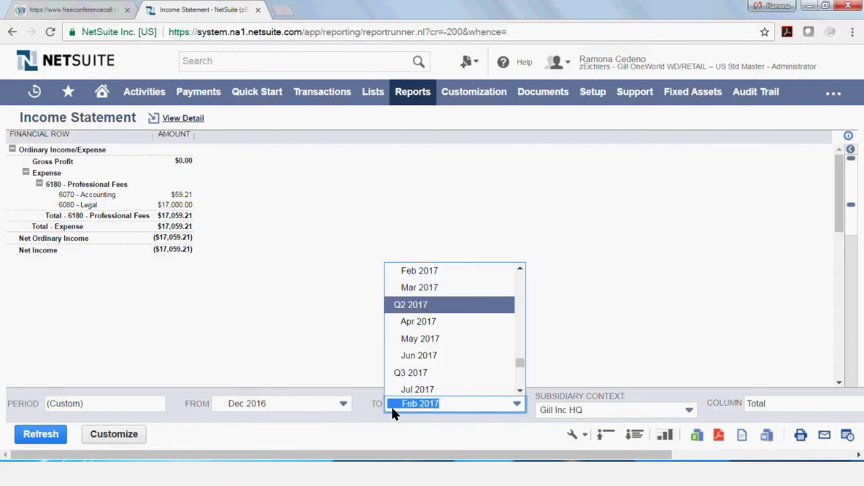
{"action": "left_click", "coordinate": [520, 269]}
{"action": "left_click", "coordinate": [447, 280]}
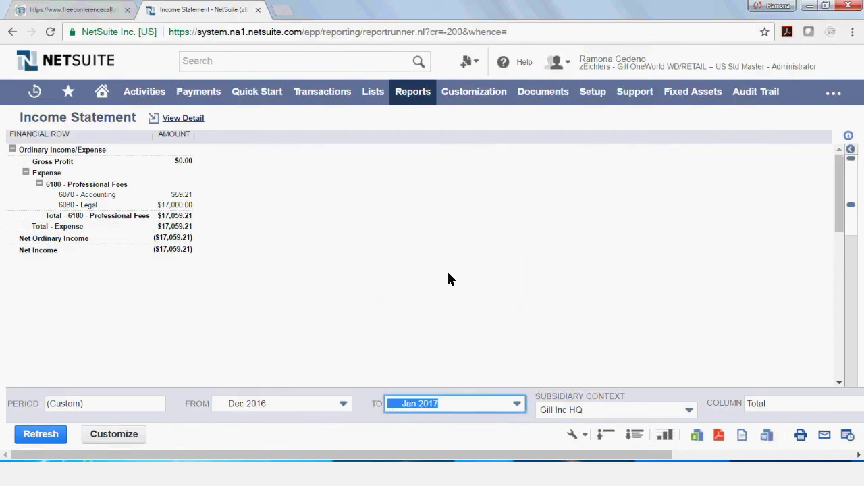
{"action": "left_click", "coordinate": [288, 403]}
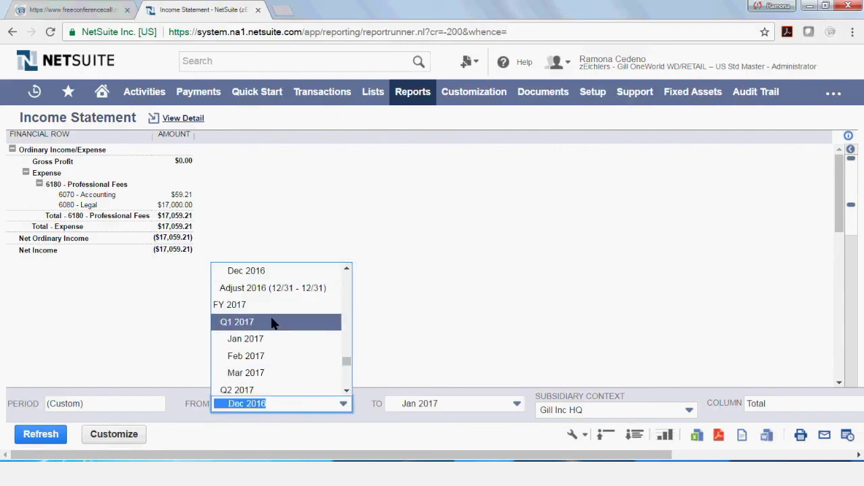
{"action": "left_click", "coordinate": [266, 339]}
{"action": "left_click", "coordinate": [40, 435]}
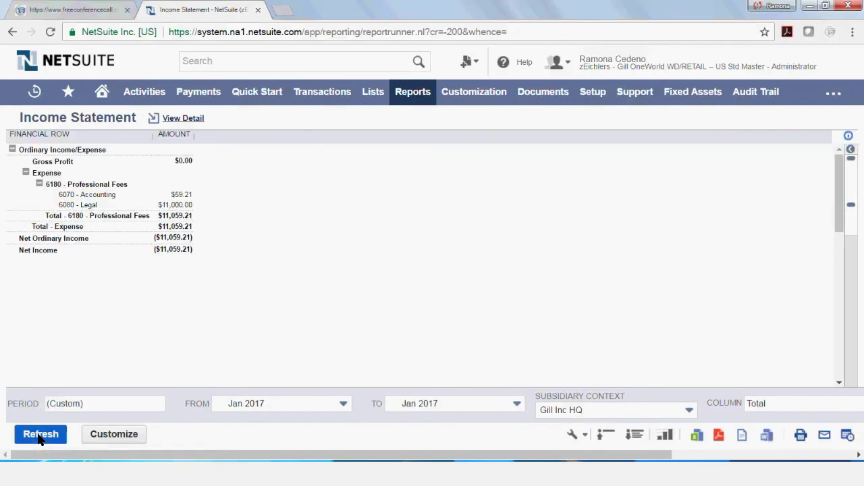
Drill into the 6080 - Legal amount and open the $5,000 journal 433 from the detail.
{"action": "left_click", "coordinate": [163, 208]}
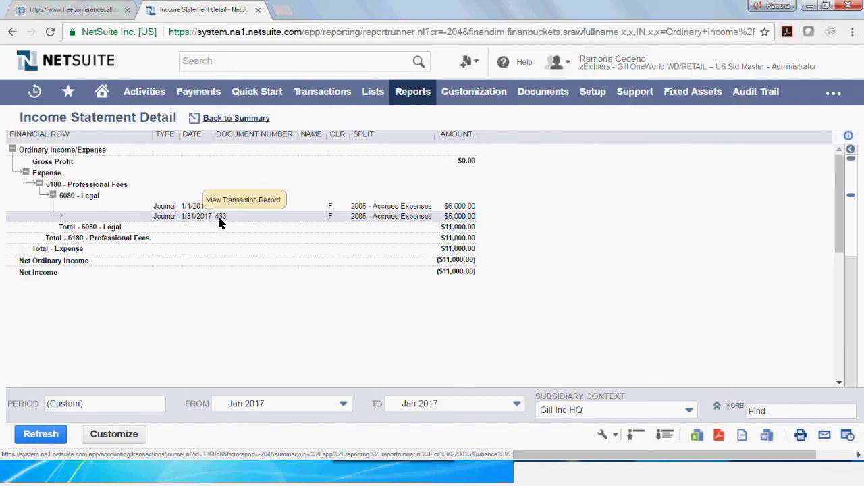
{"action": "left_click", "coordinate": [456, 218]}
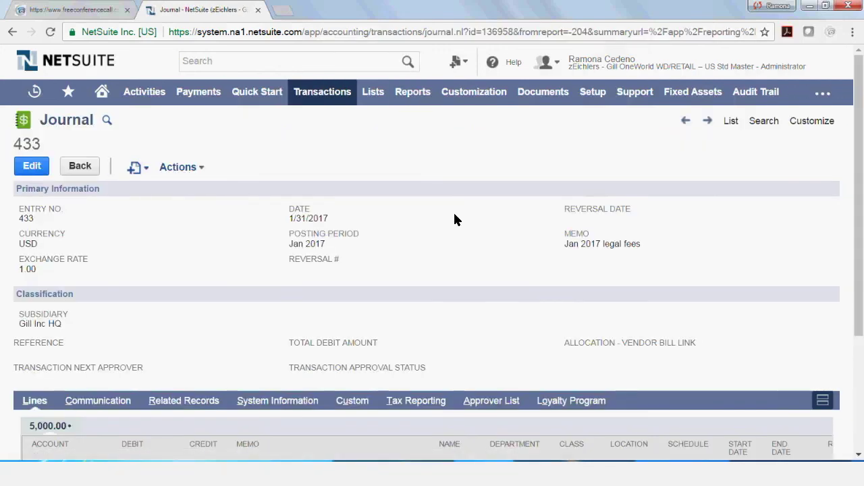
{"action": "scroll", "coordinate": [455, 214], "scroll_direction": "down", "scroll_amount": 3}
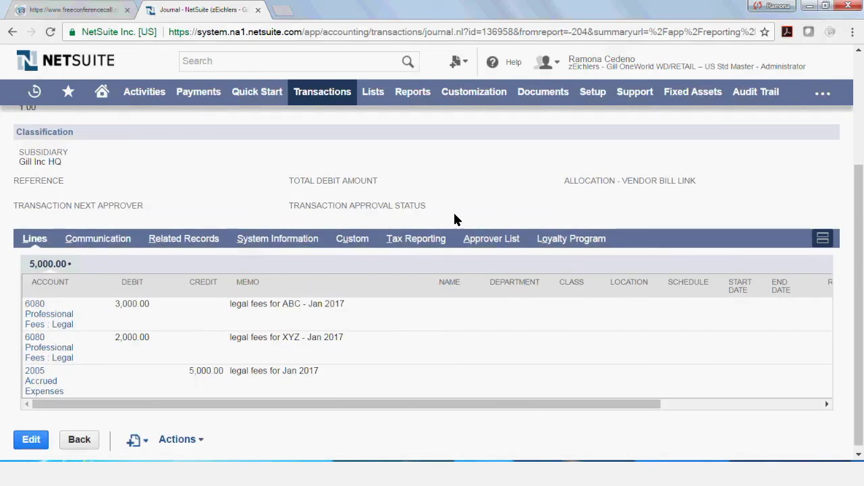
{"action": "scroll", "coordinate": [454, 220], "scroll_direction": "up", "scroll_amount": 1}
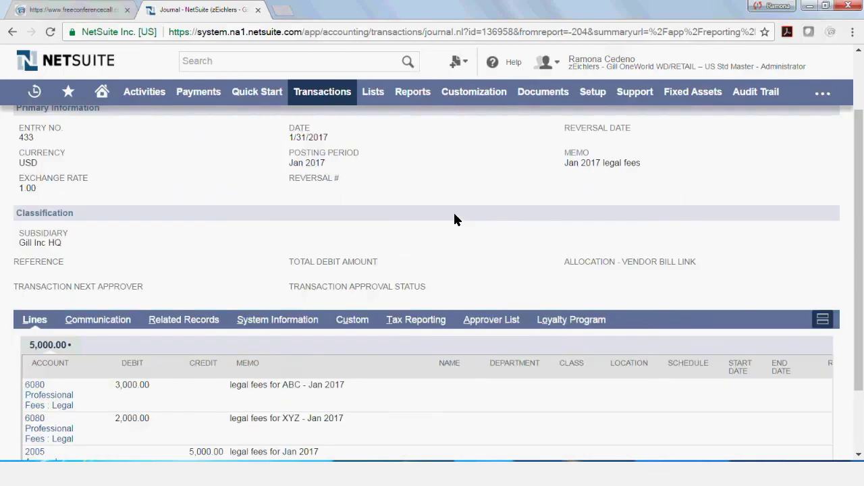
{"action": "scroll", "coordinate": [454, 220], "scroll_direction": "up", "scroll_amount": 1}
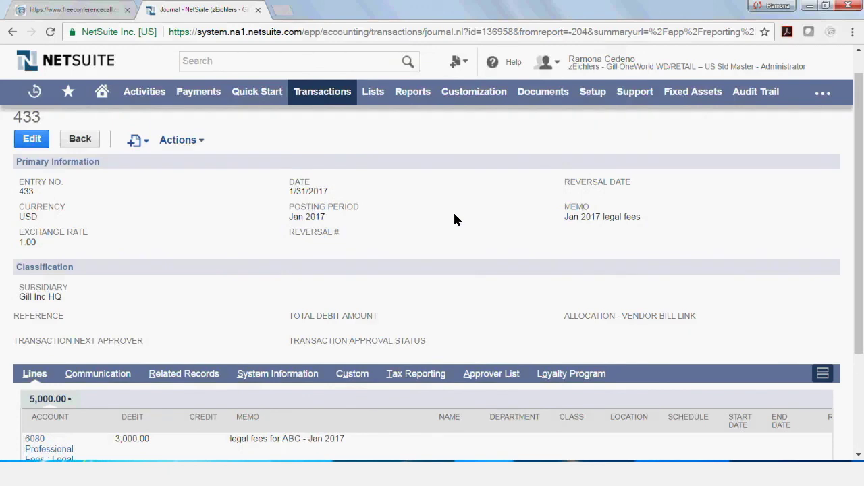